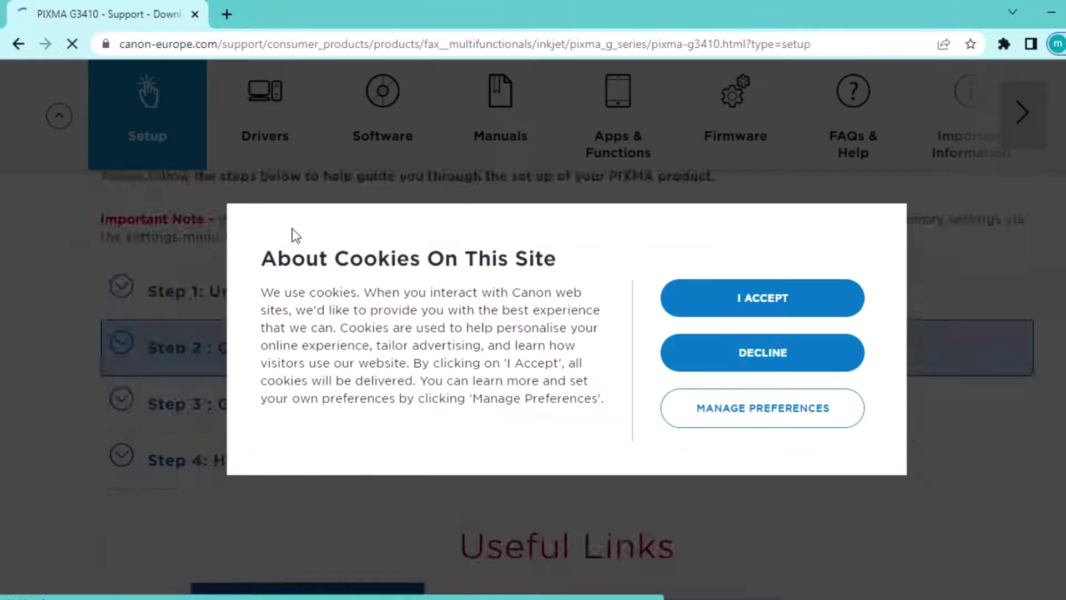
- Accept the site's cookies and show the drivers available for the Canon PIXMA G3410
left_click(786, 297)
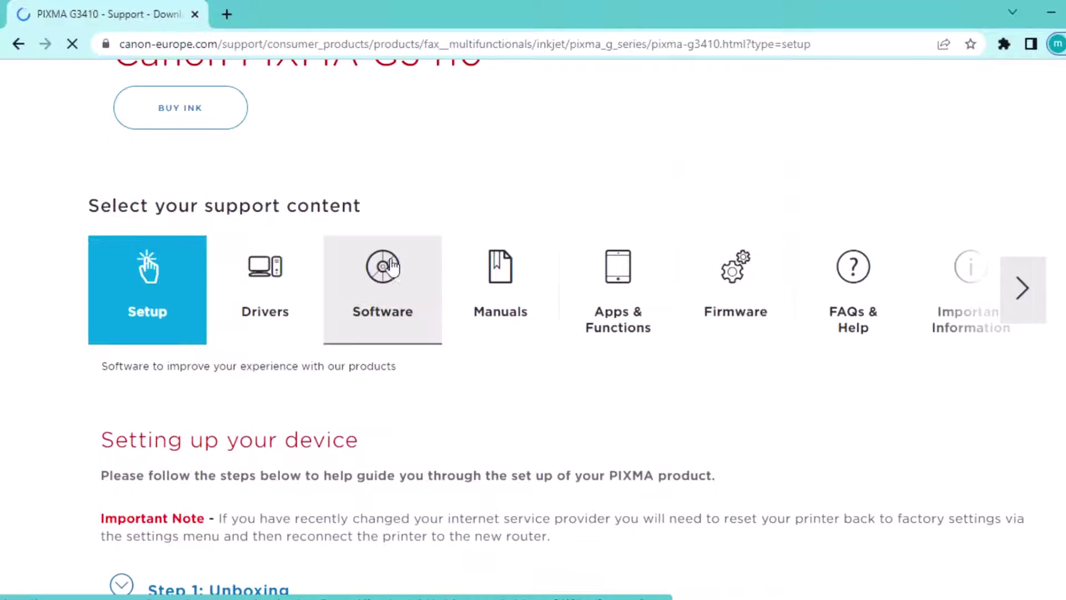
left_click(485, 143)
left_click_drag(148, 167, 264, 166)
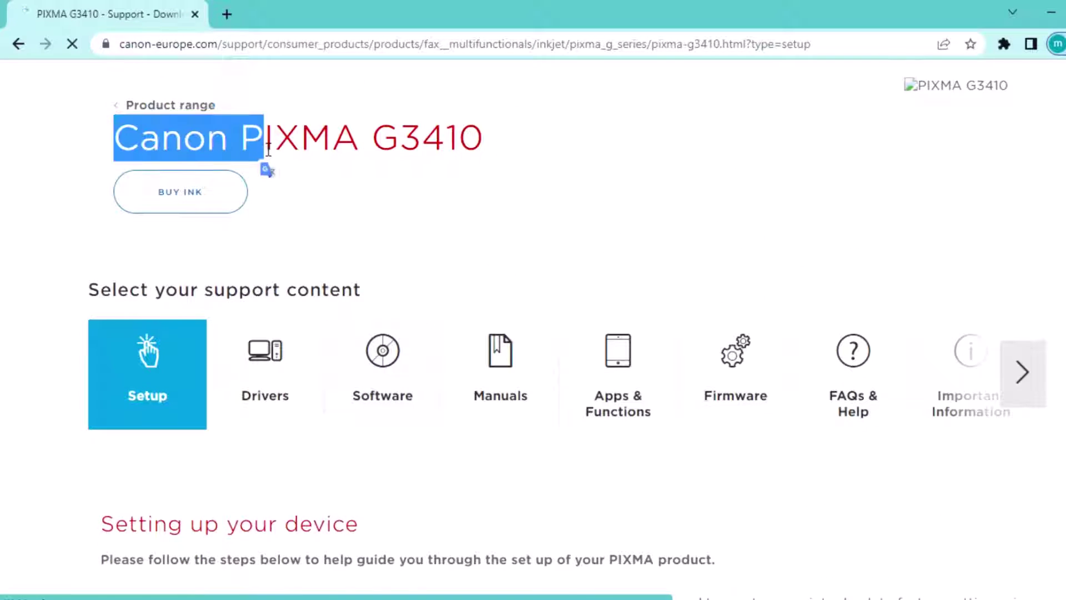
left_click(476, 139)
left_click(305, 362)
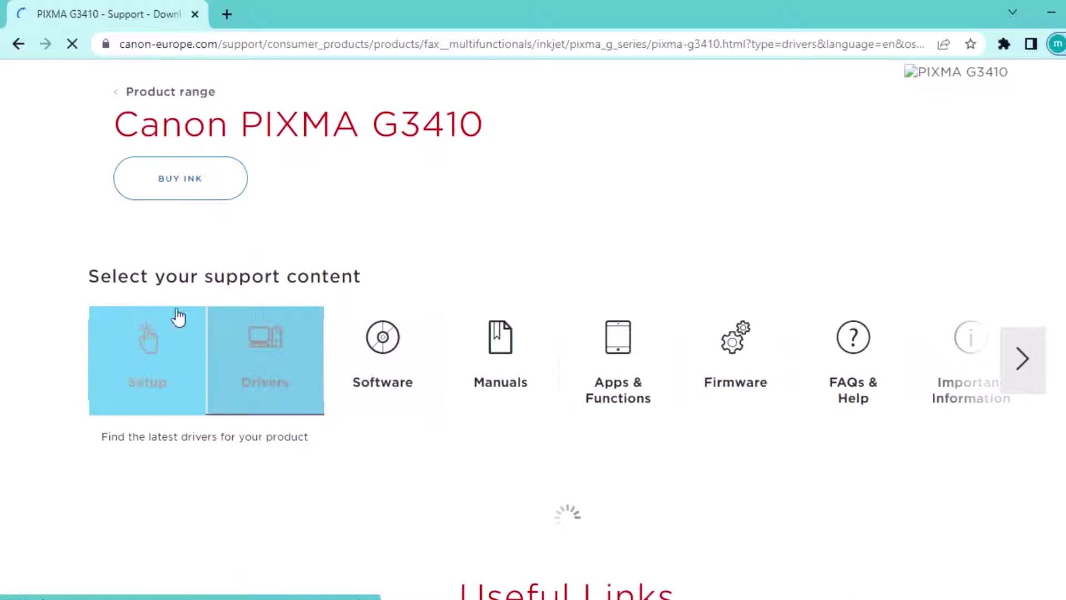
scroll(306, 309, "down", 5)
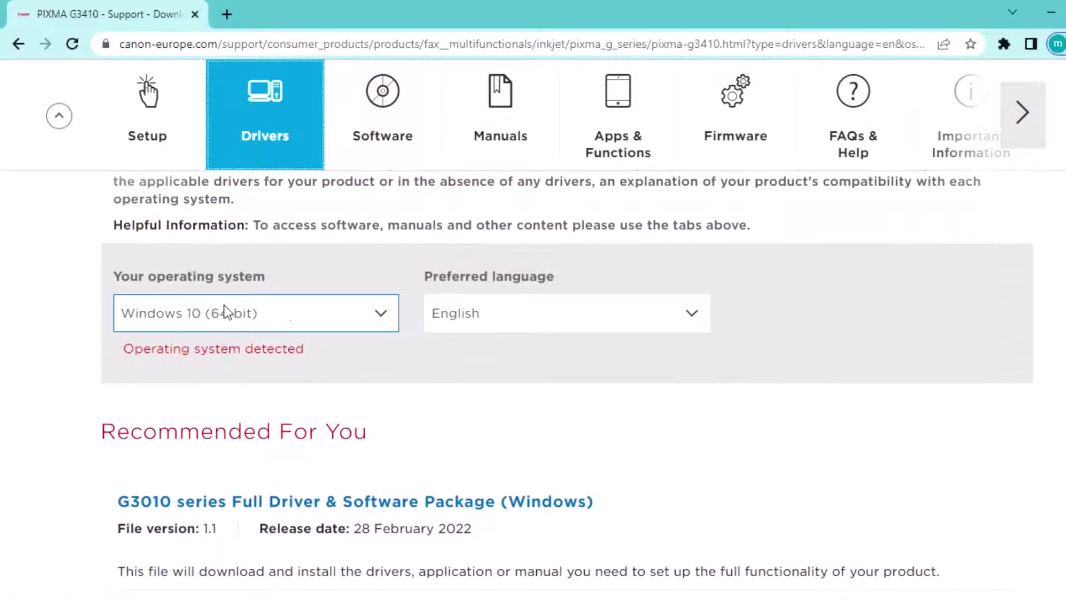
- Look through the operating system and preferred language options for the driver download
left_click(228, 310)
scroll(272, 122, "down", 5)
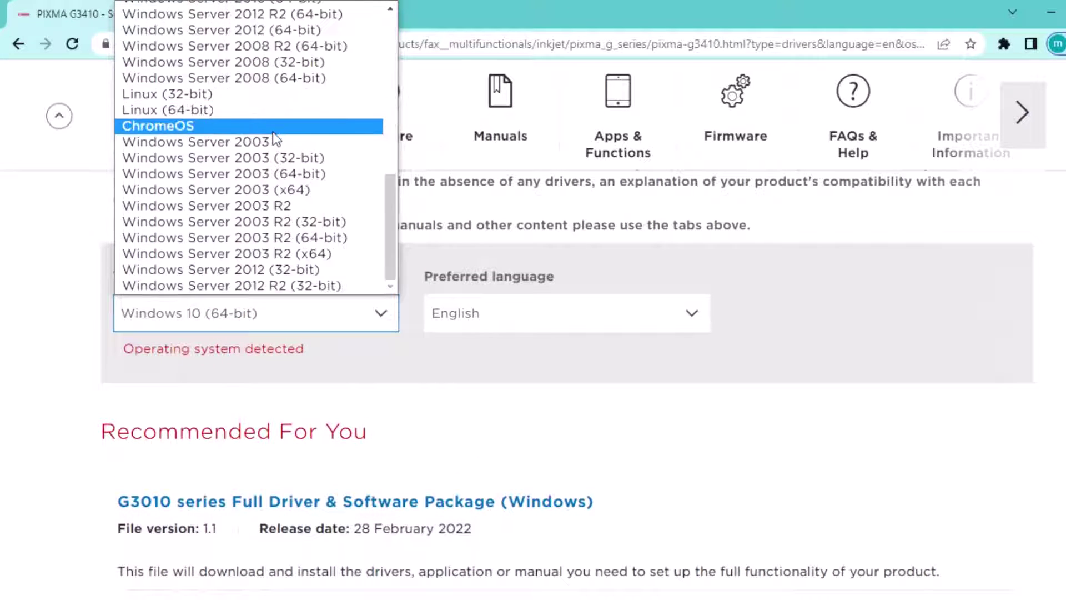
left_click(559, 316)
scroll(561, 185, "down", 3)
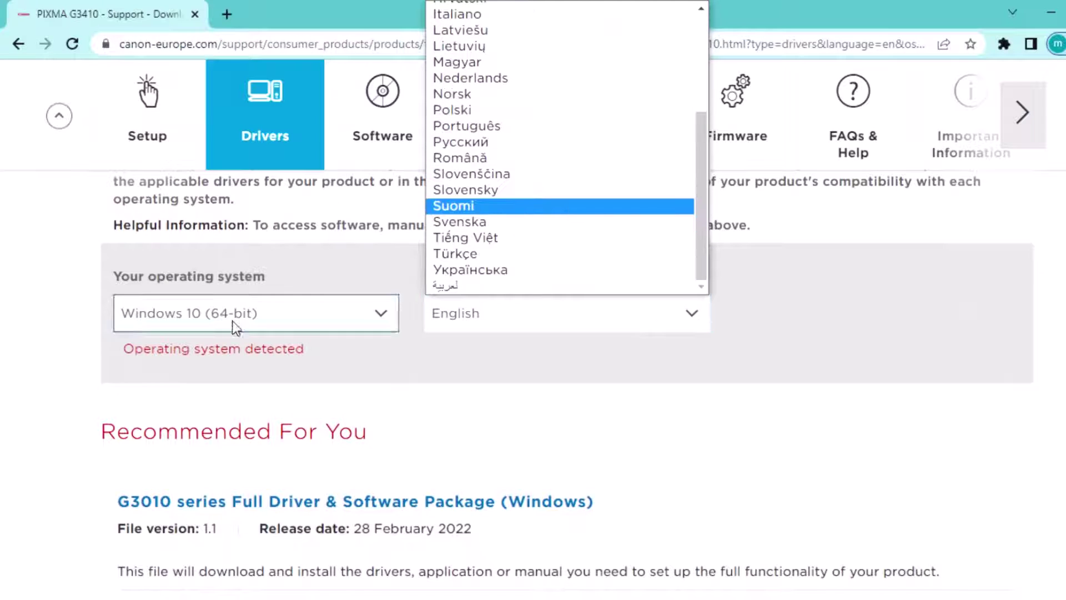
left_click(442, 335)
- Download the G3010 series Full Driver & Software Package (Windows), accepting the license agreement, and dismiss the installation instructions
scroll(447, 340, "down", 5)
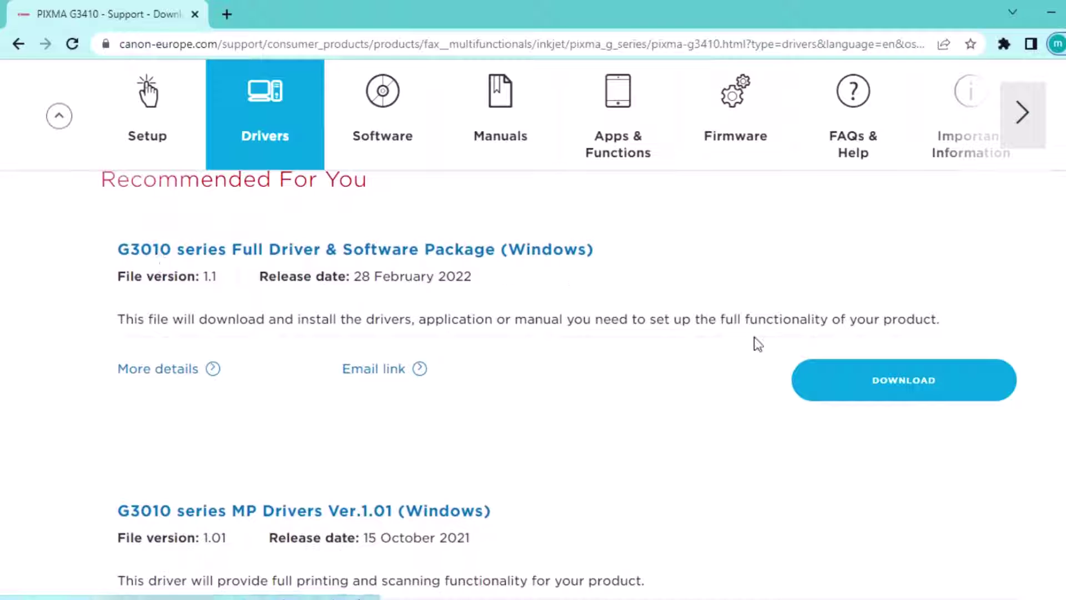
left_click(855, 384)
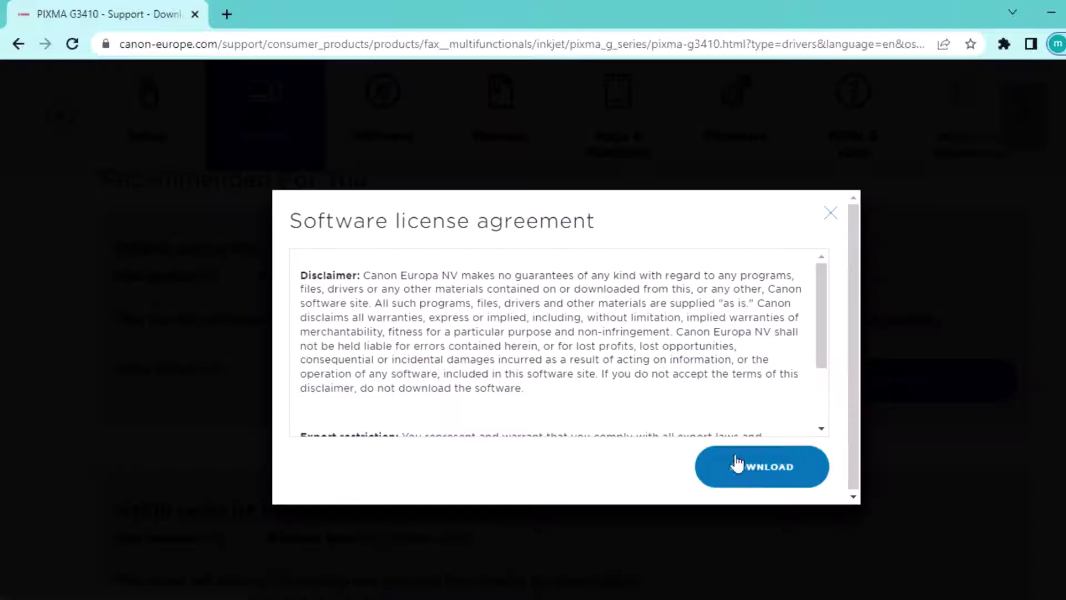
left_click(753, 468)
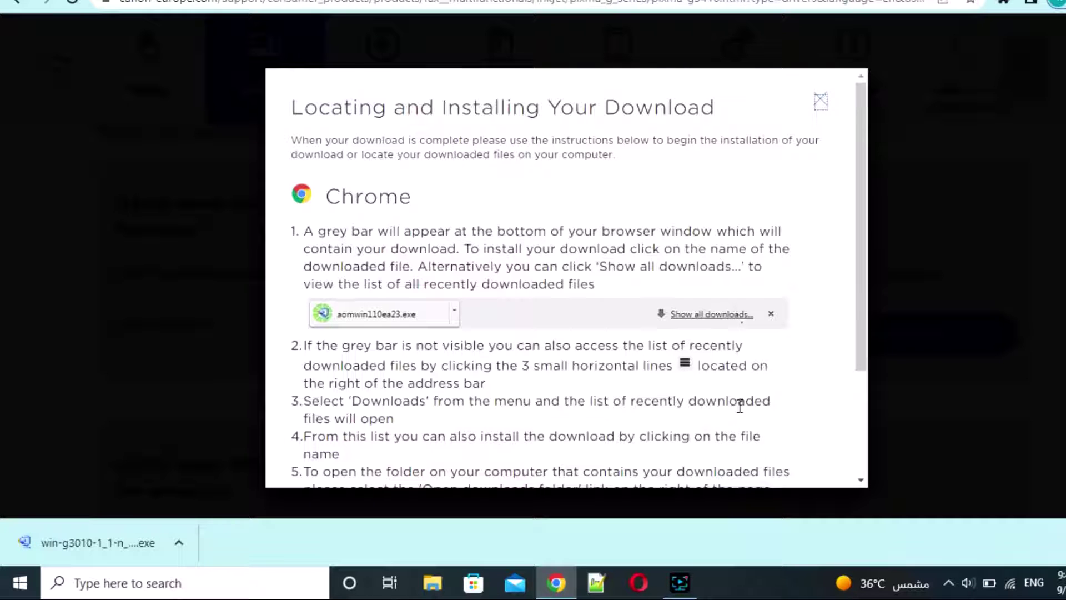
left_click(821, 100)
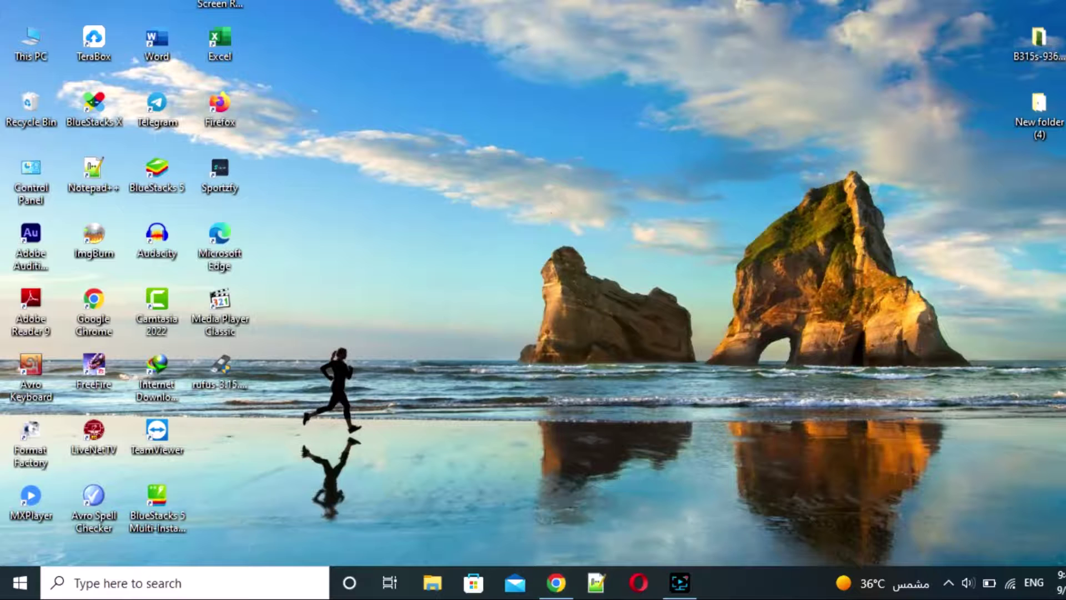
- Return to Chrome, decline the Canon survey, and run the downloaded win-g3010 installer with permission to make changes
left_click(556, 583)
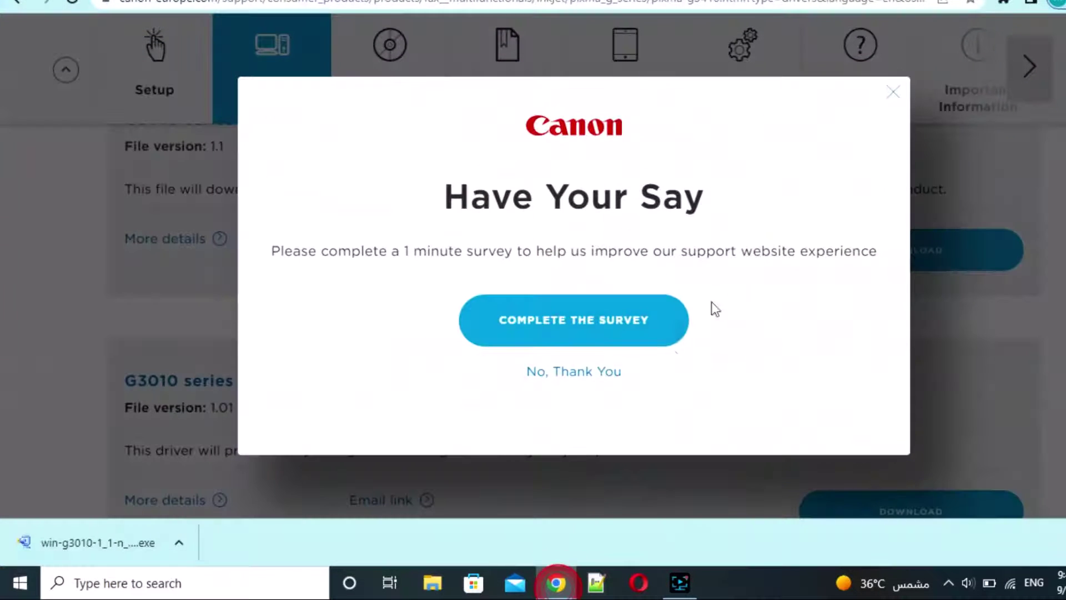
left_click(577, 372)
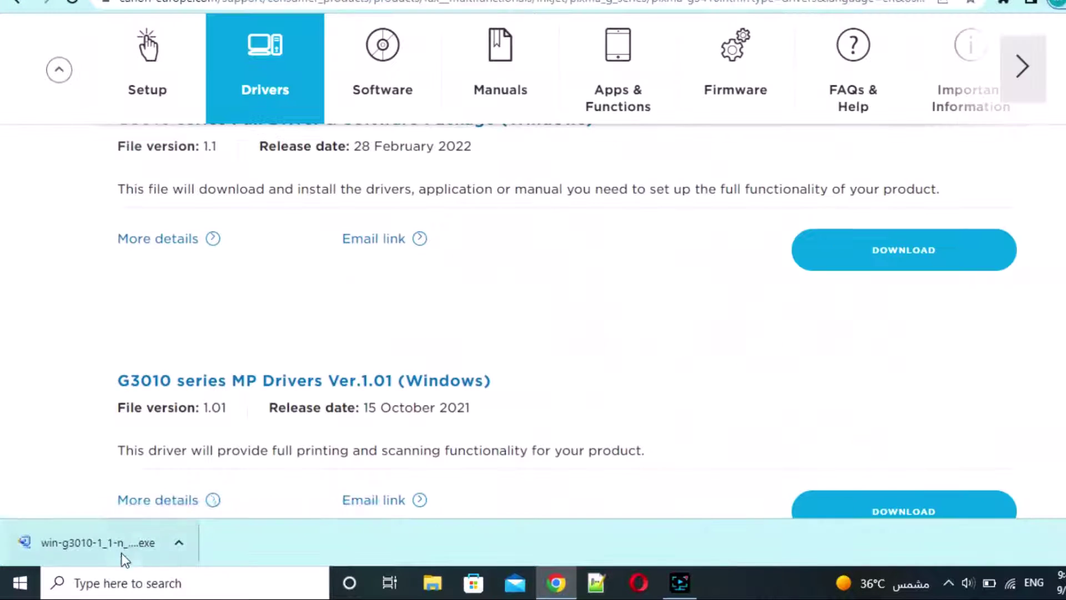
left_click(109, 550)
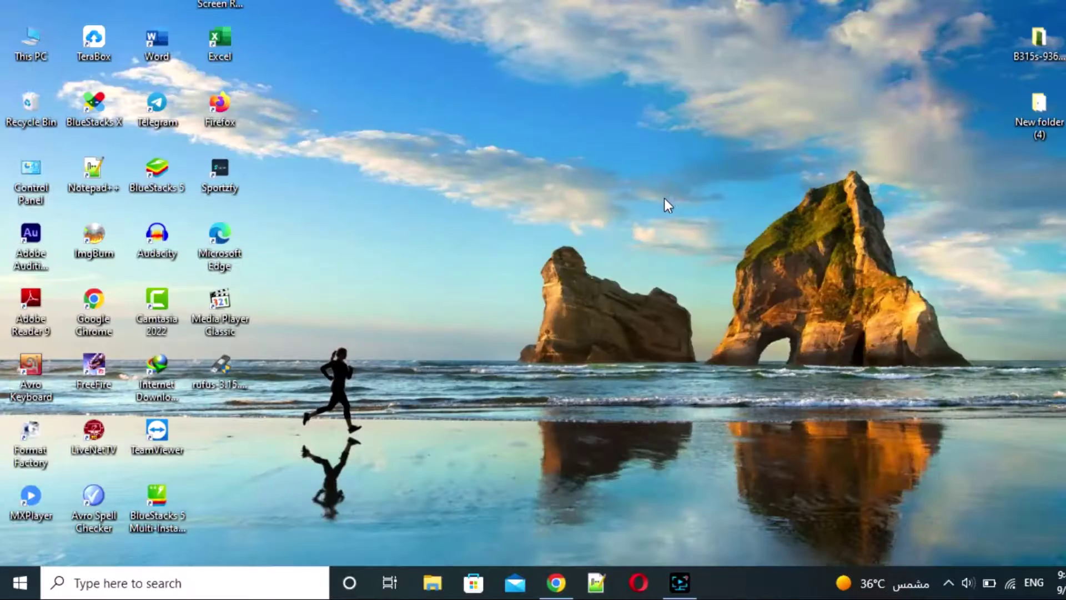
left_click(532, 394)
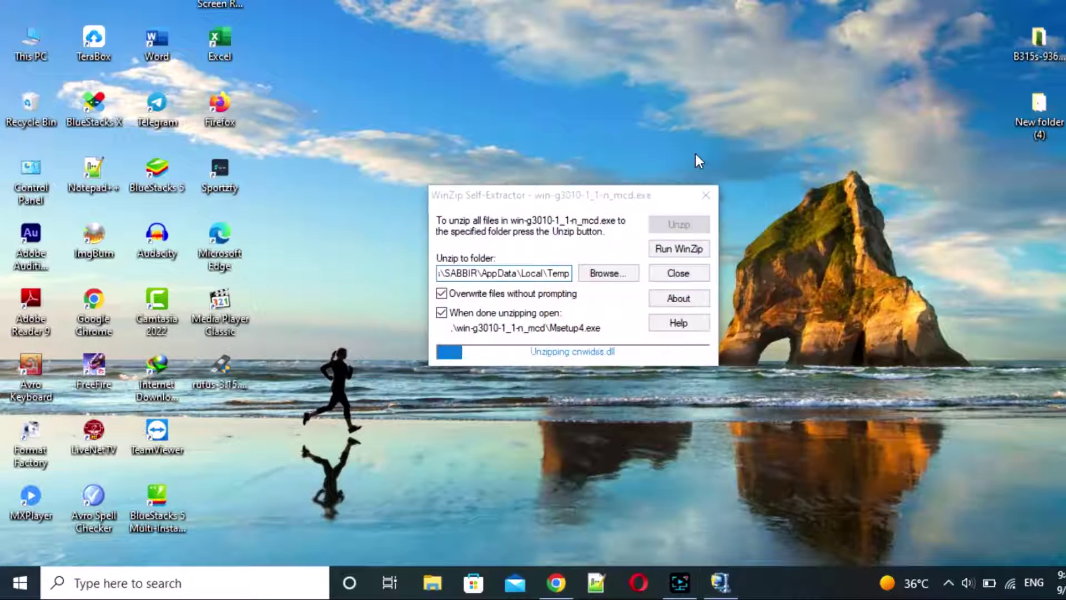
right_click(697, 159)
left_click(778, 200)
right_click(753, 143)
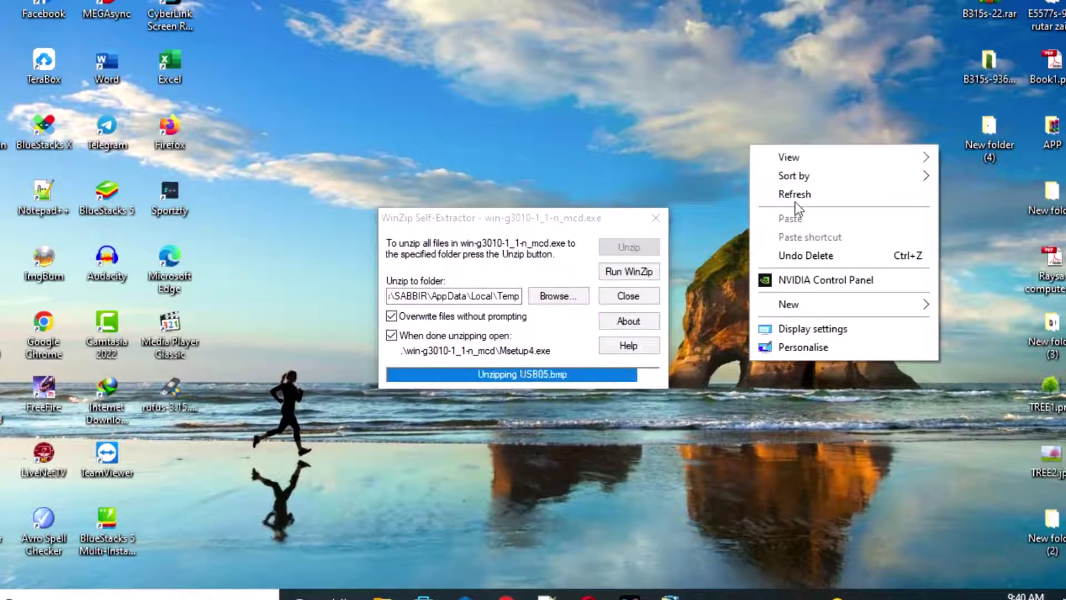
left_click(795, 194)
right_click(792, 179)
left_click(824, 223)
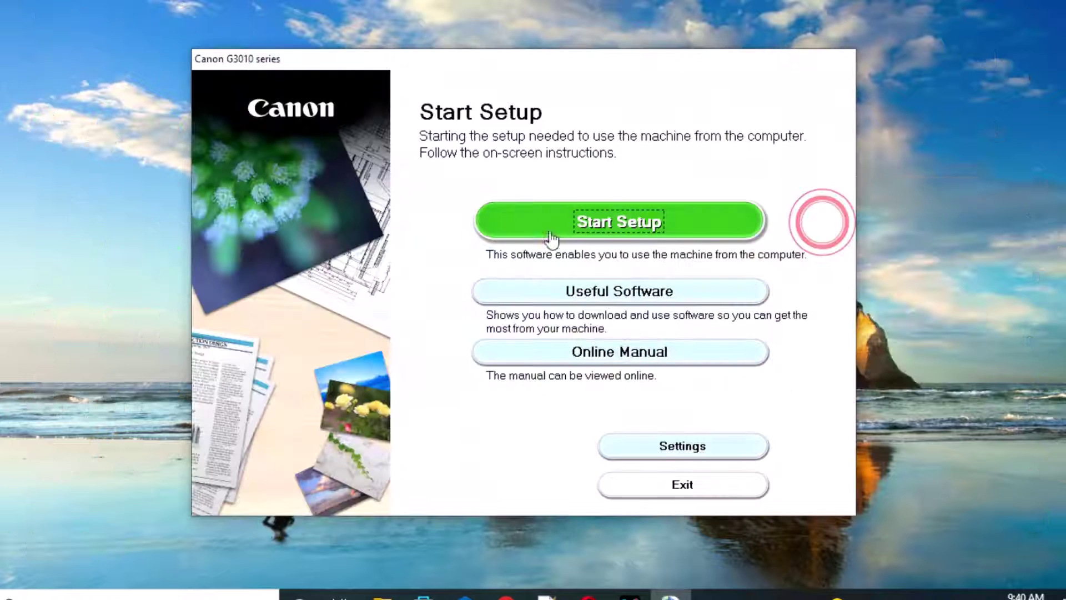
- Start the Canon G3010 series setup, continue past the network notice, and accept the license agreement
left_click(684, 230)
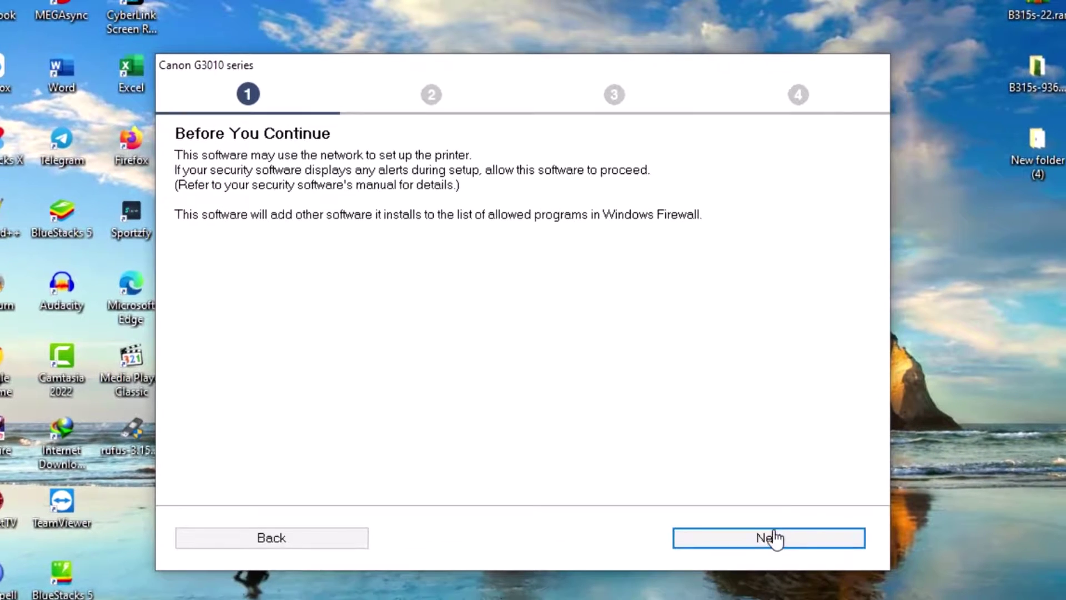
left_click(758, 486)
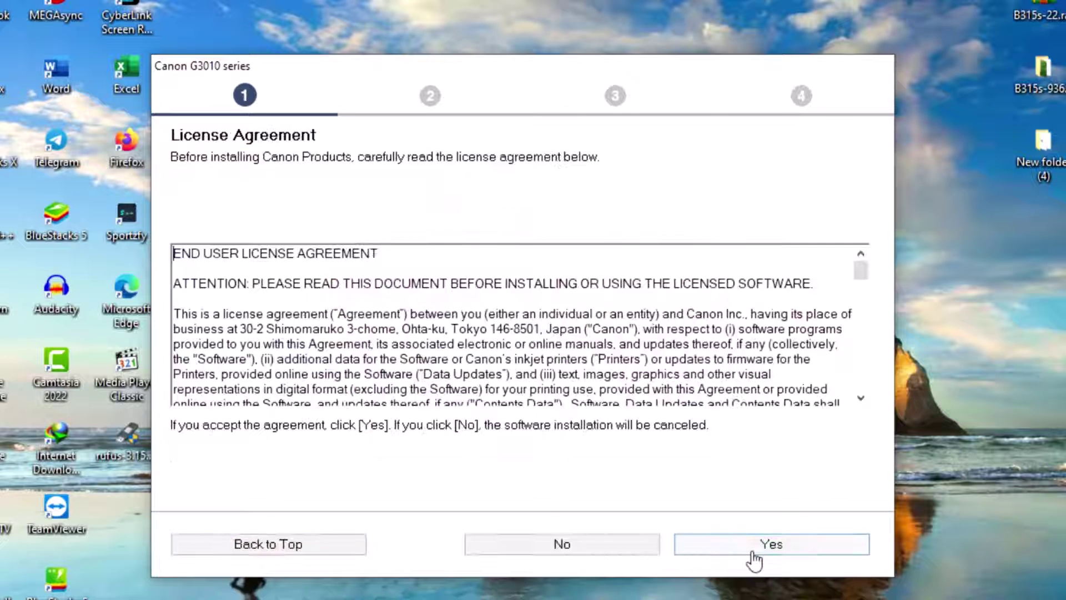
left_click(755, 551)
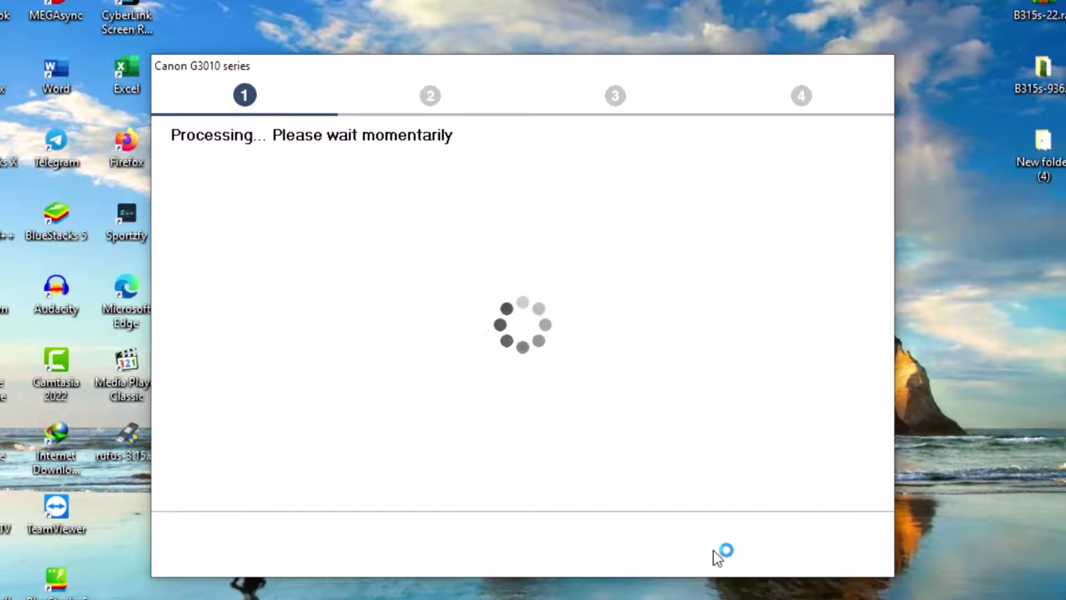
left_click(711, 67)
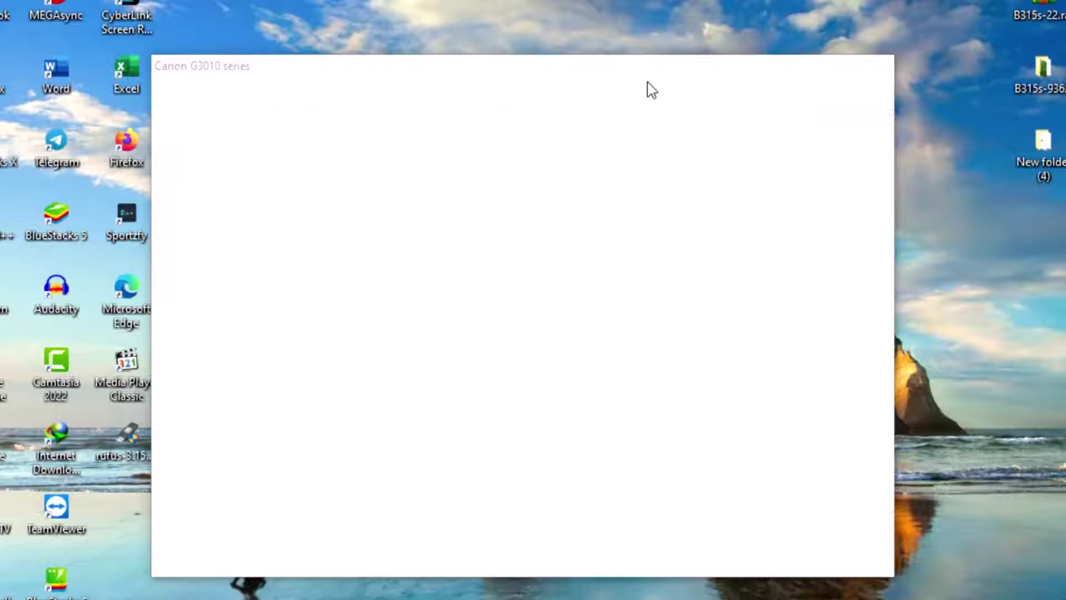
left_click(587, 23)
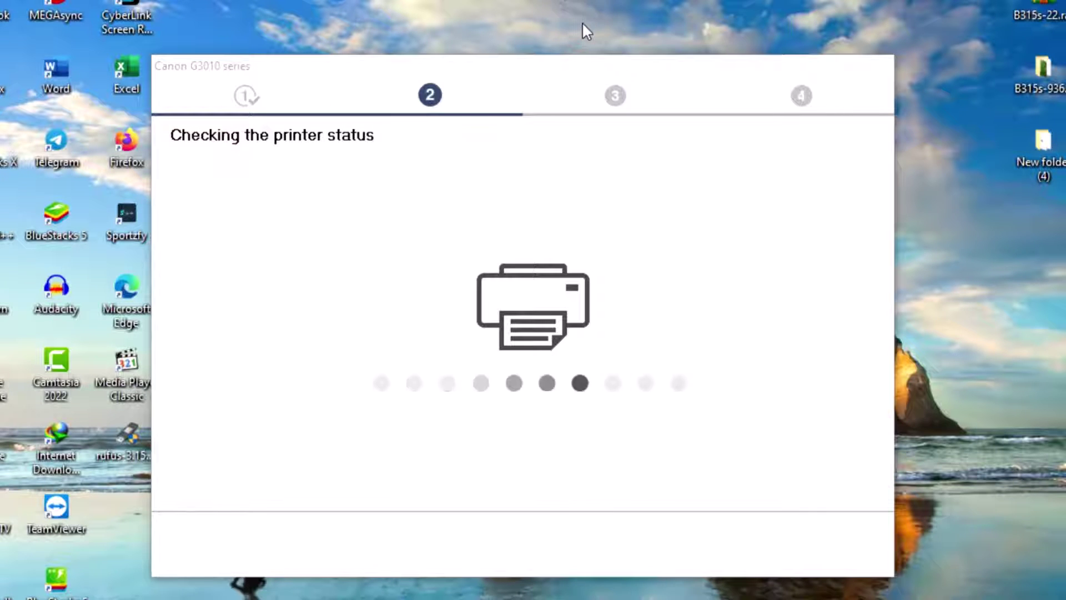
left_click(771, 72)
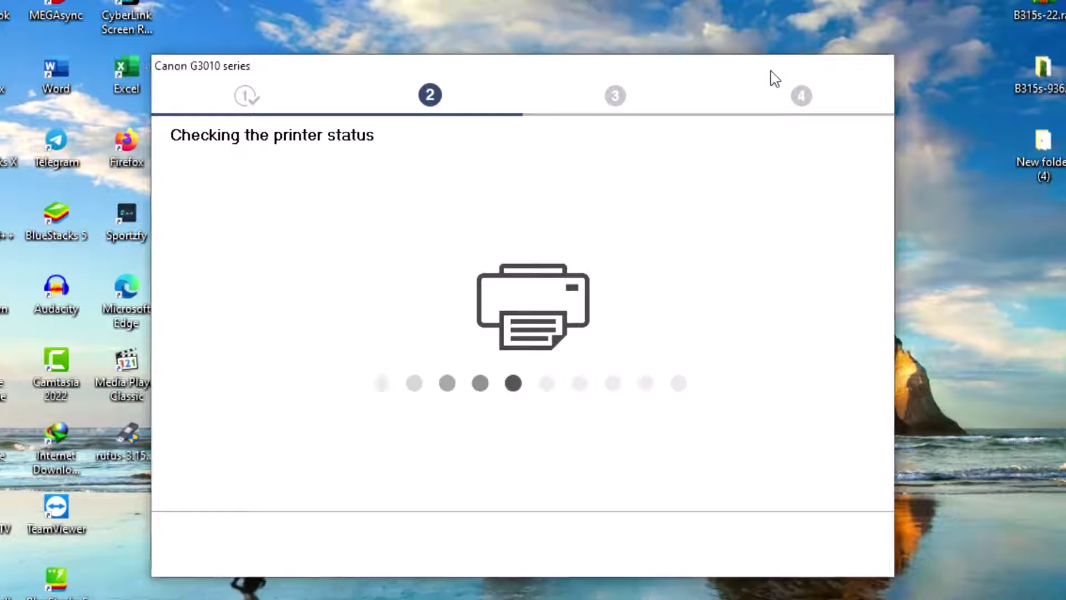
left_click_drag(770, 71, 745, 59)
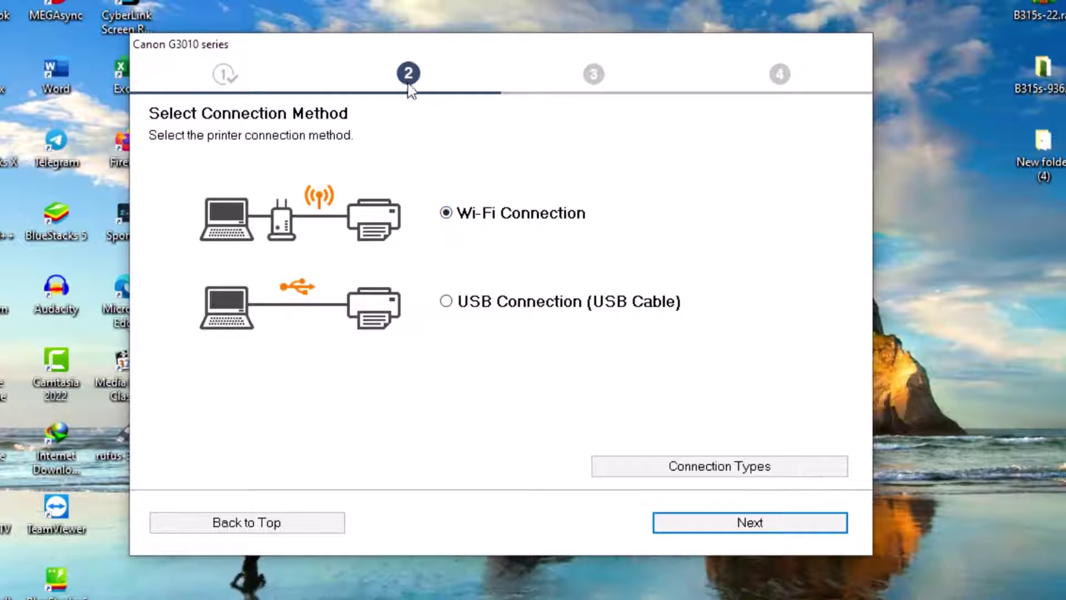
- Proceed with Wi-Fi Connection as the printer connection method and confirm that the printer is turned on
left_click(763, 531)
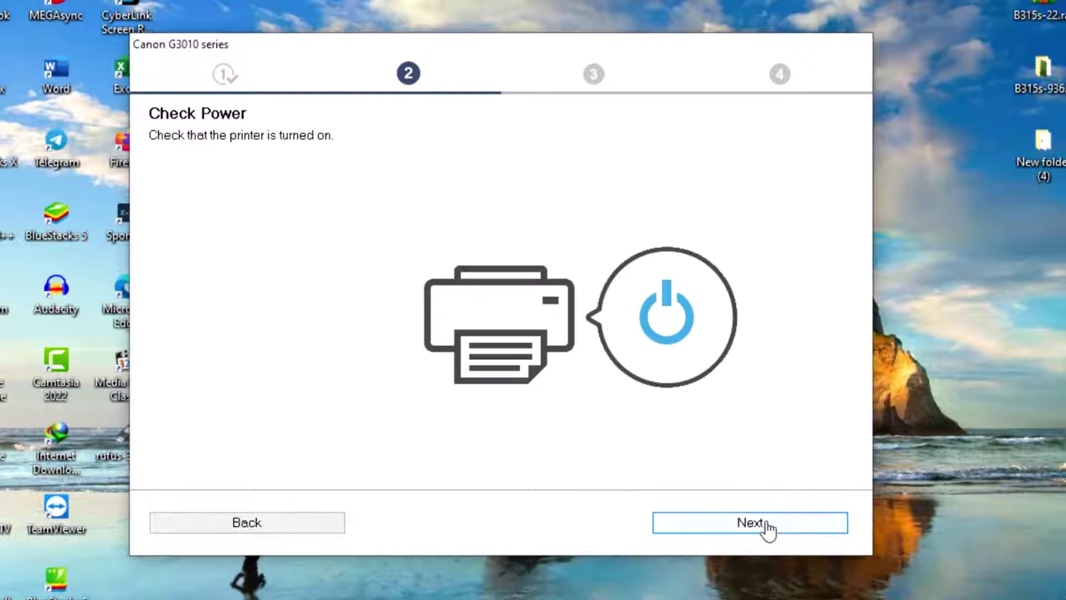
left_click(729, 525)
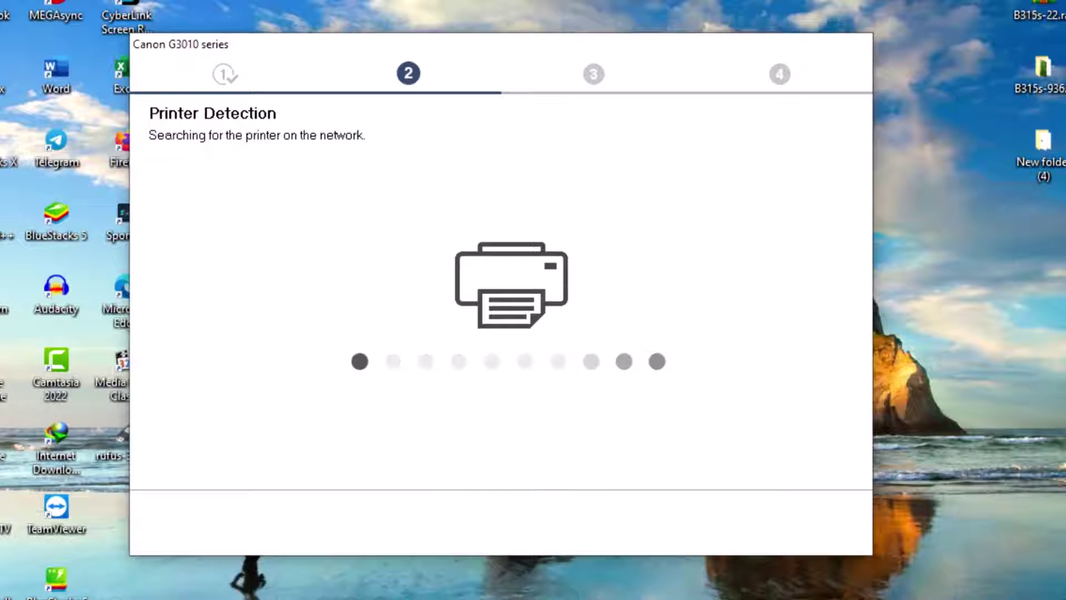
- Connect the computer to the printer's open Wi-Fi network, Canon_ij_65990_G3010series
left_click(994, 597)
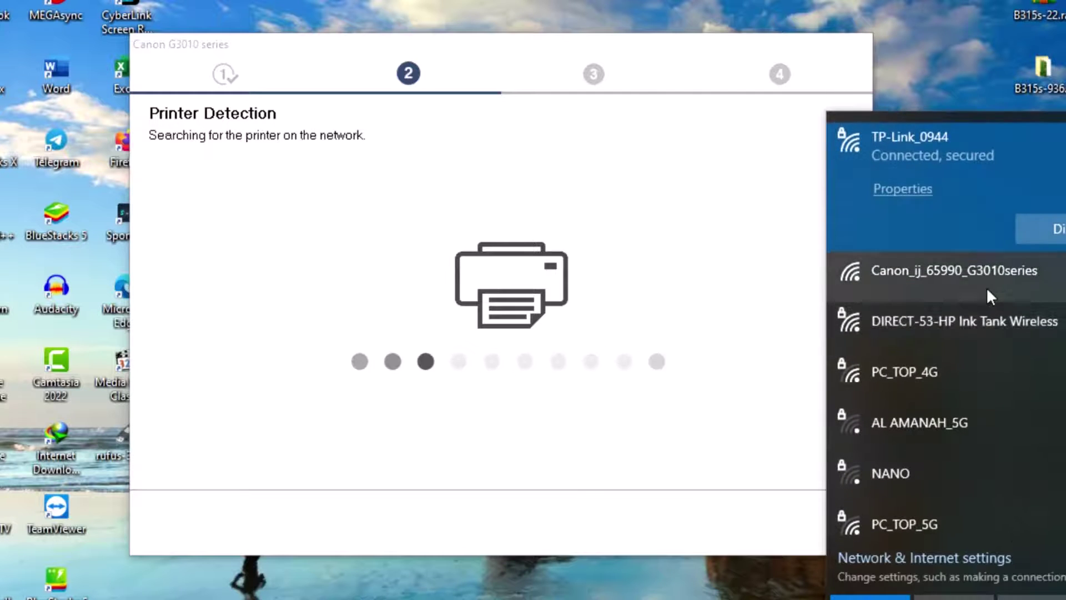
left_click(989, 288)
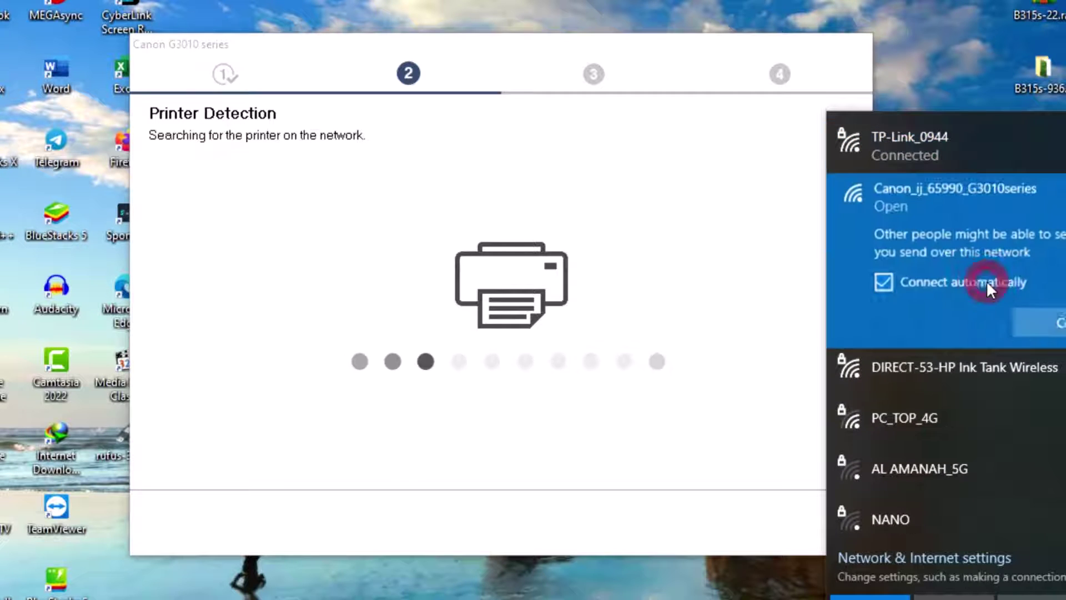
left_click(1053, 324)
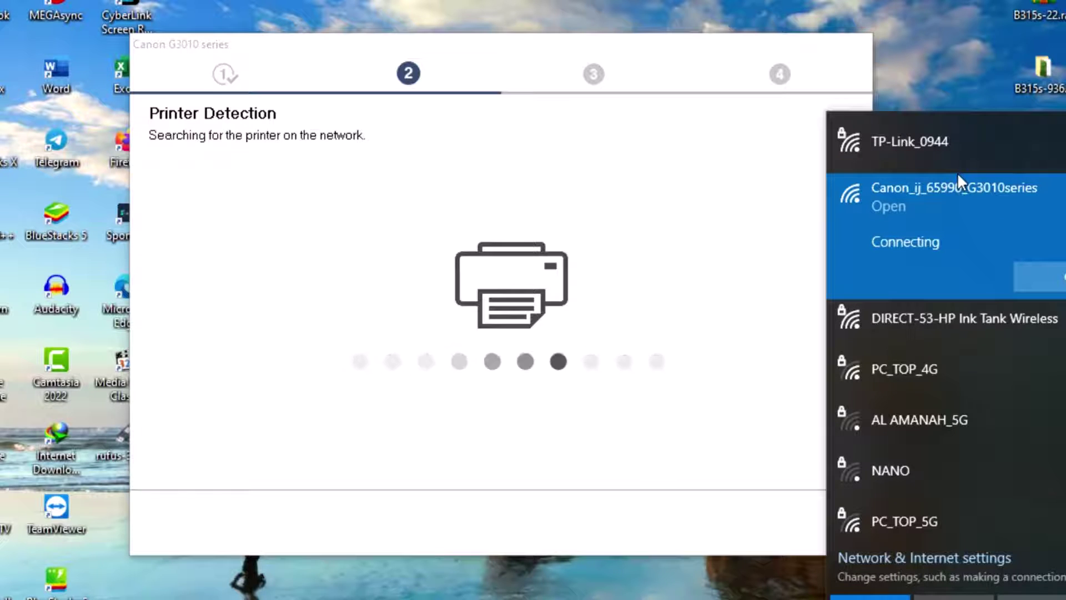
left_click(940, 71)
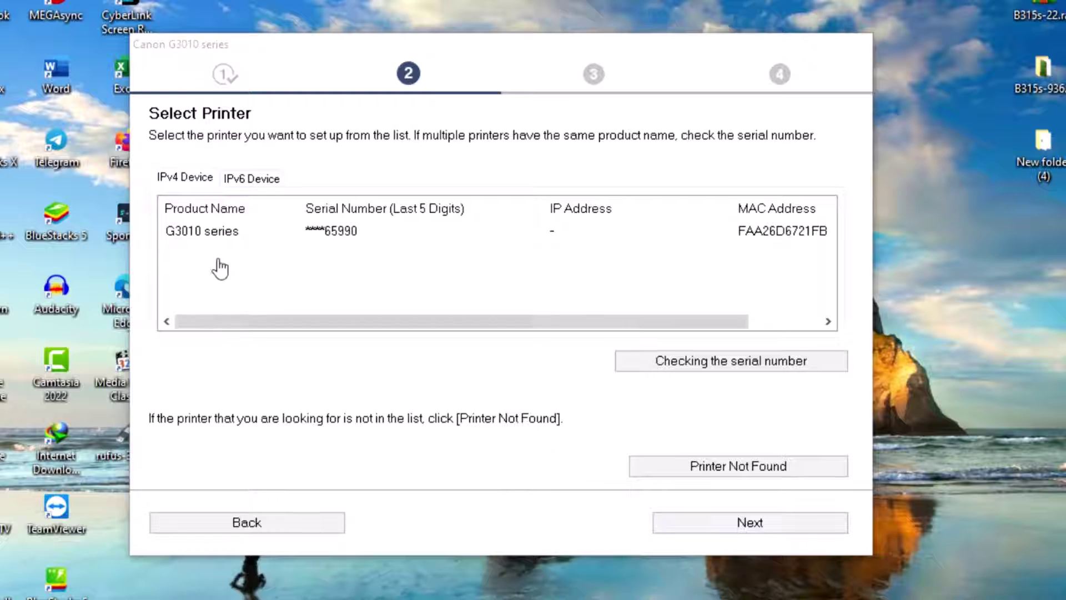
- Select the detected G3010 series printer as the device to set up and continue
left_click(361, 238)
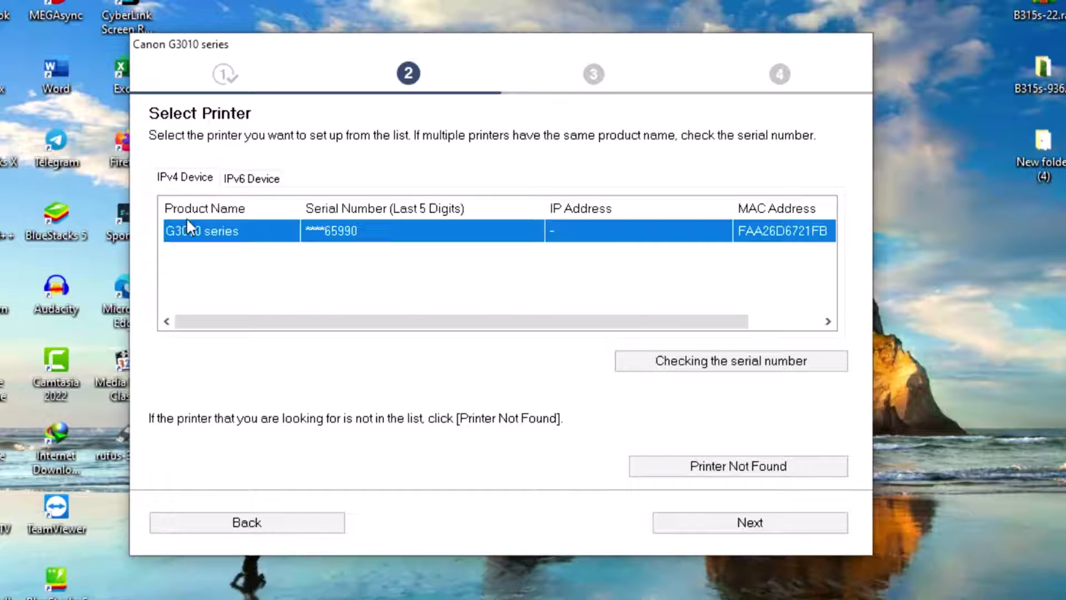
left_click(756, 524)
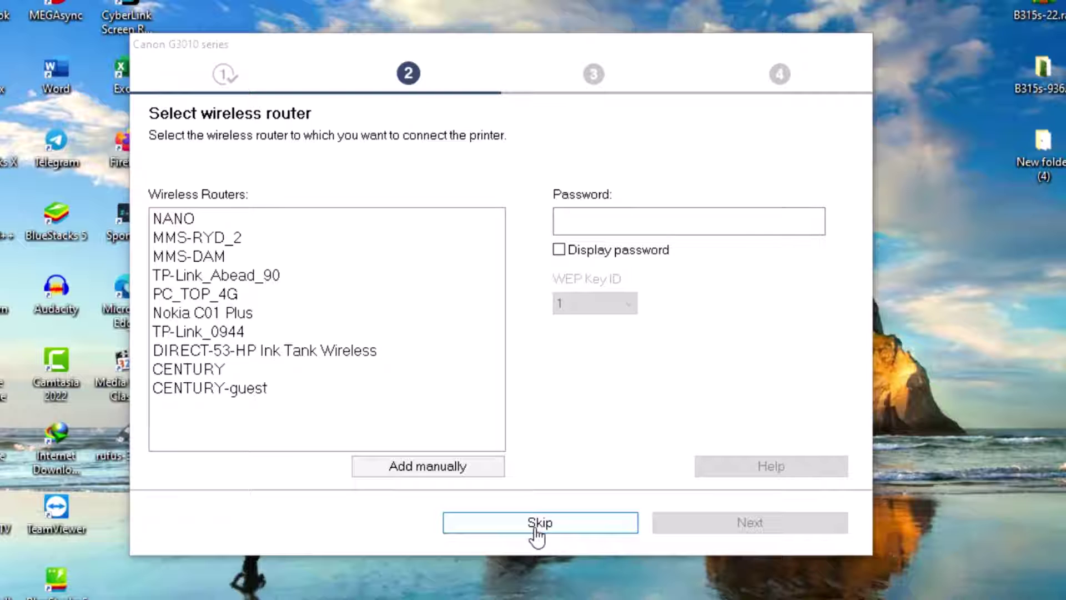
- Connect the printer to the TP-Link_0944 wireless router by entering its Wi-Fi password, and proceed to the driver installation
left_click(201, 332)
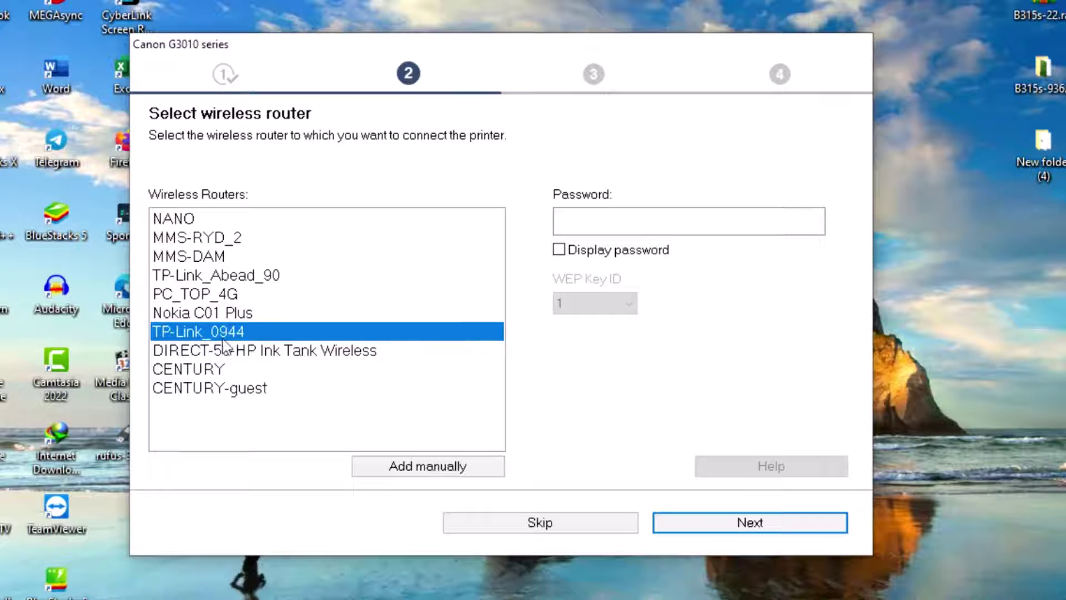
left_click(591, 221)
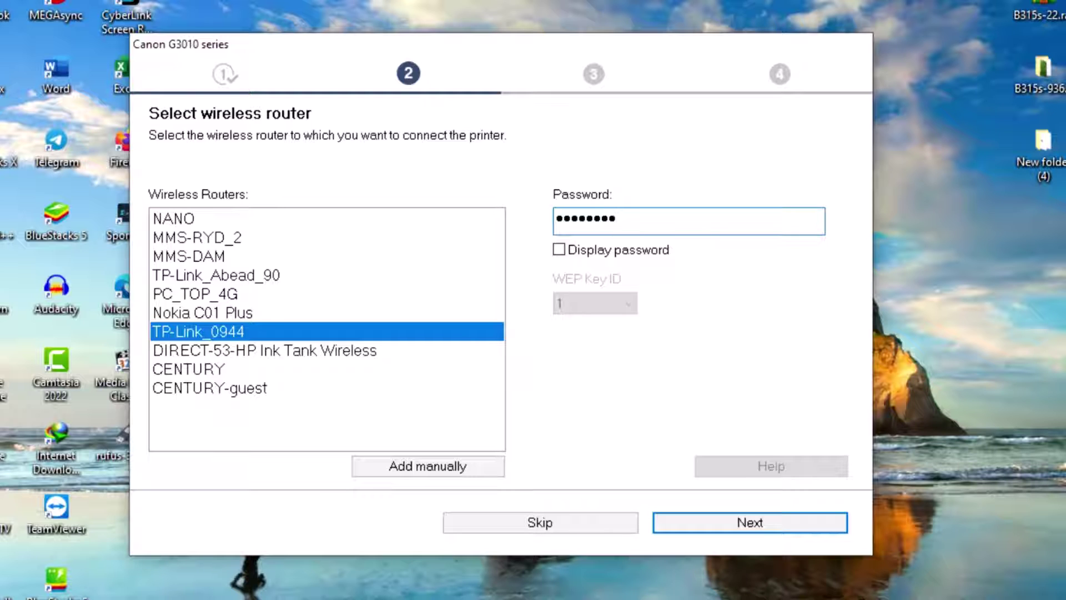
left_click(769, 525)
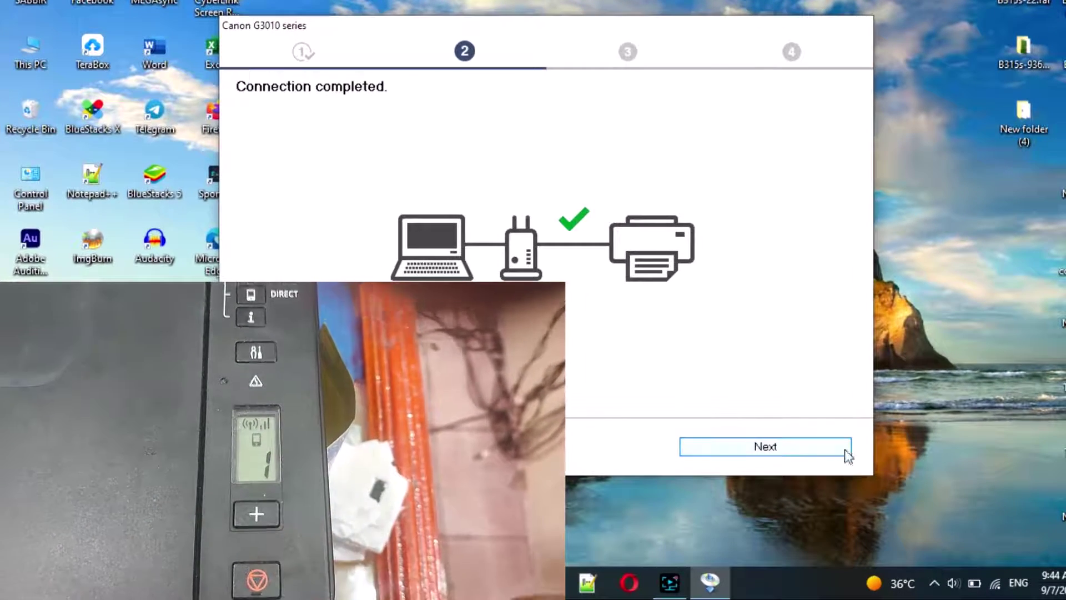
left_click(862, 456)
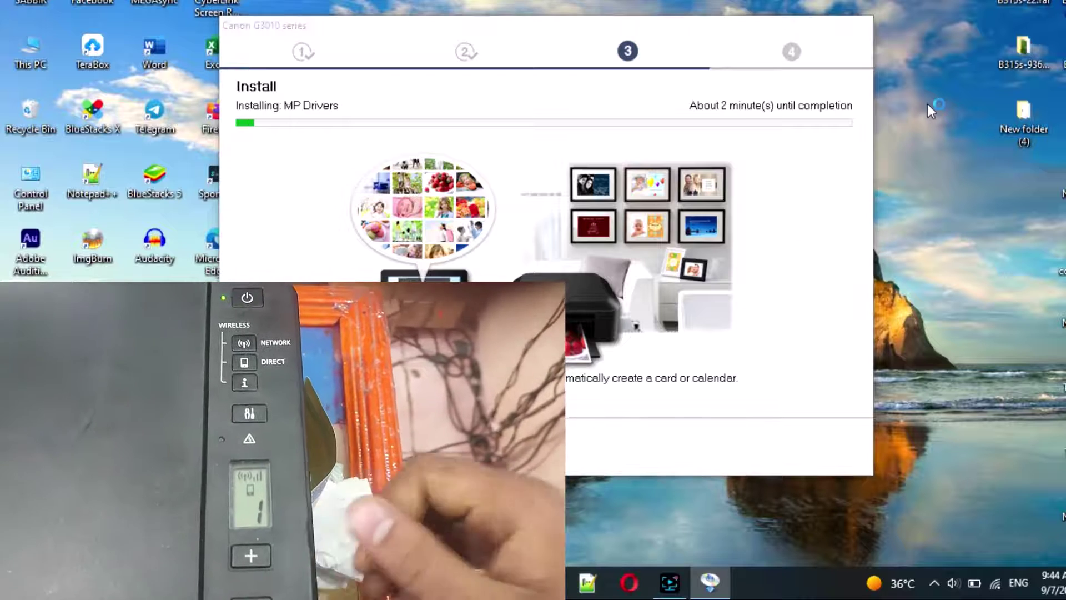
right_click(928, 104)
left_click(948, 152)
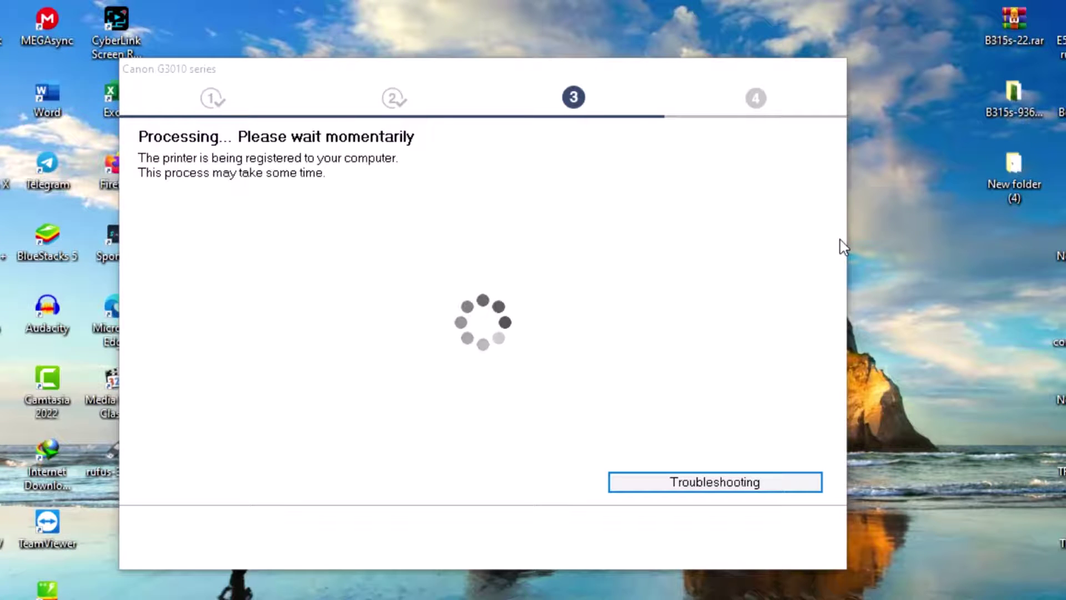
- Start the printer's test print from the setup wizard and proceed past the test page
left_click(723, 536)
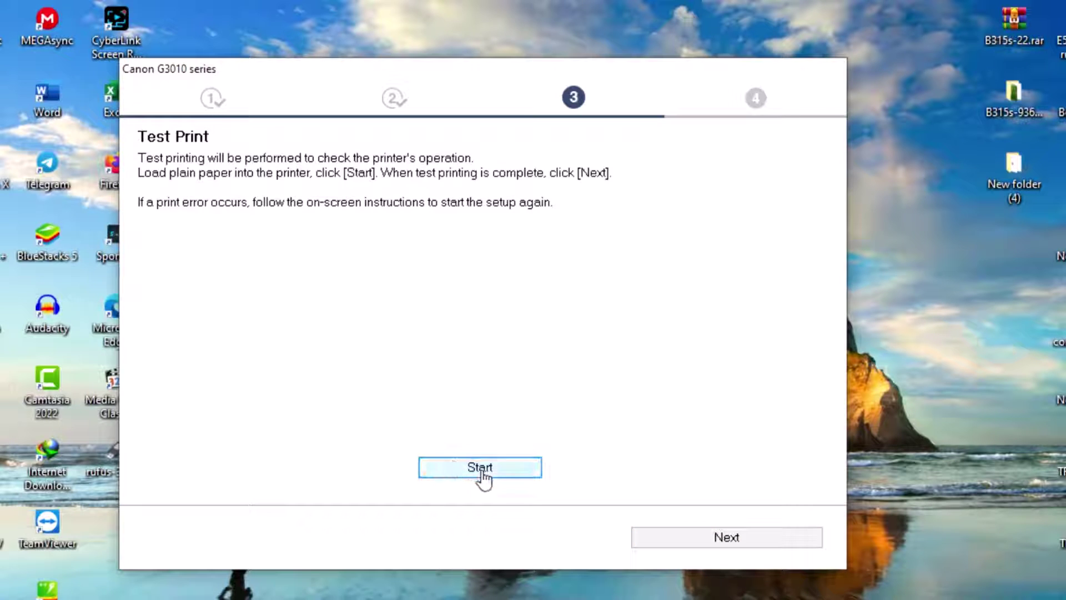
left_click(482, 473)
left_click(704, 541)
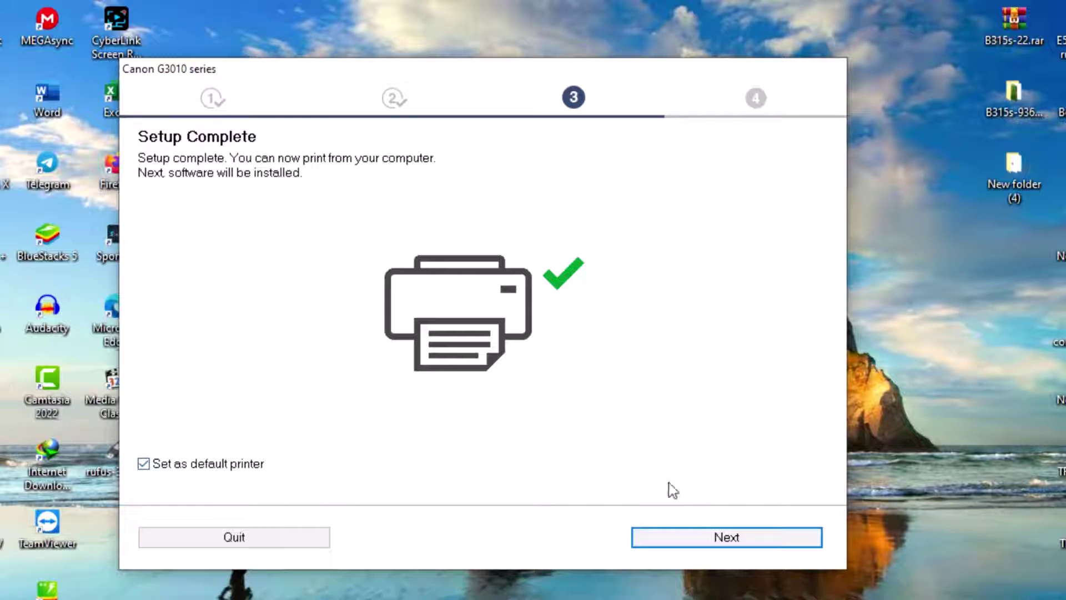
- Keep the printer as default and install User's Manual, My Image Garden, Quick Menu and Easy-WebPrint EX, accepting the .Net Framework requirement
left_click(705, 542)
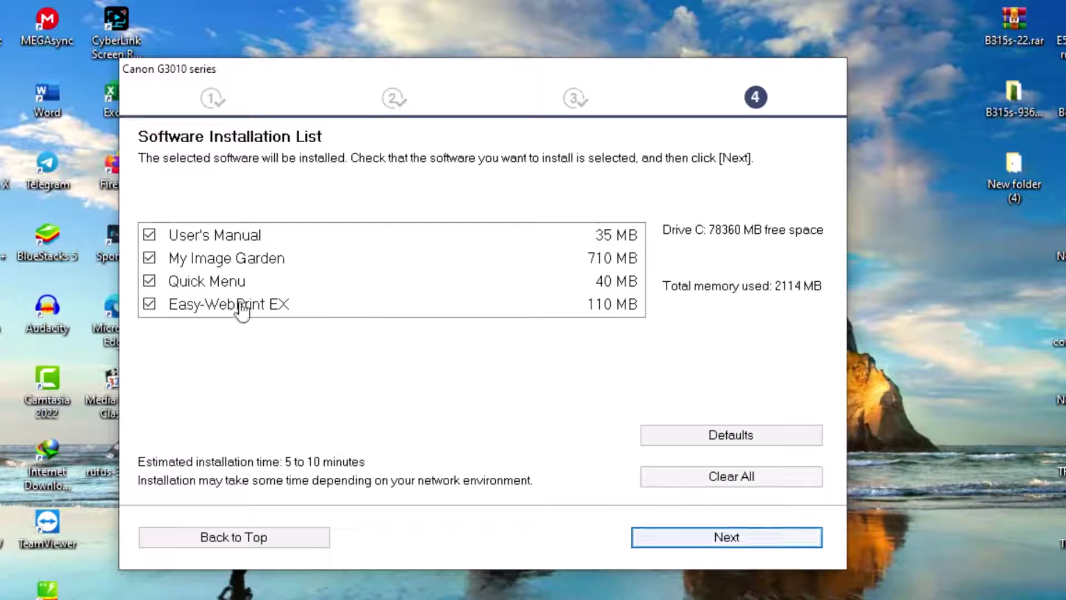
left_click(736, 543)
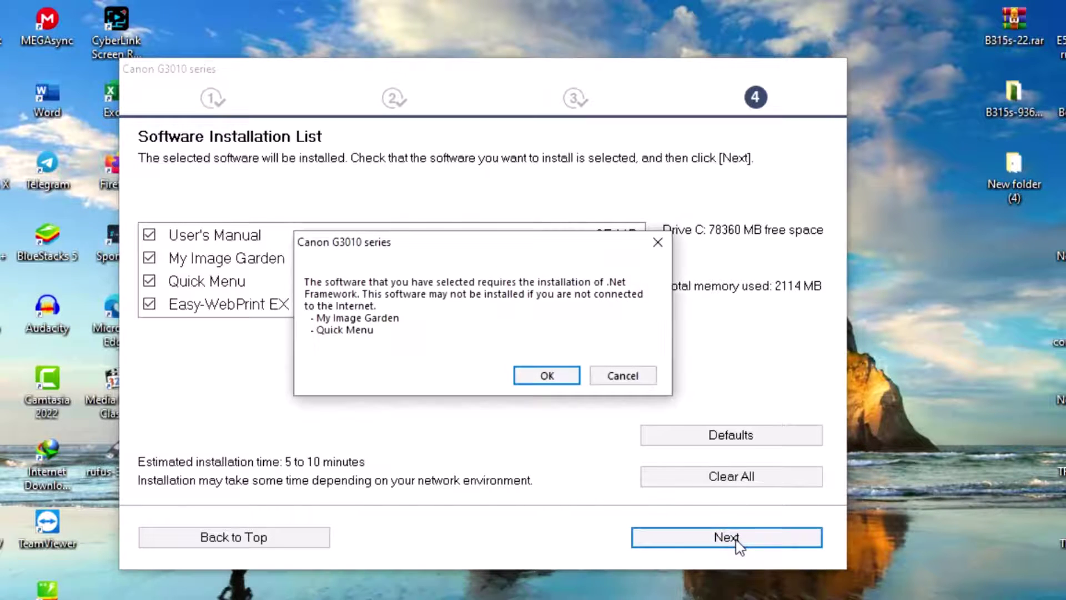
left_click(532, 382)
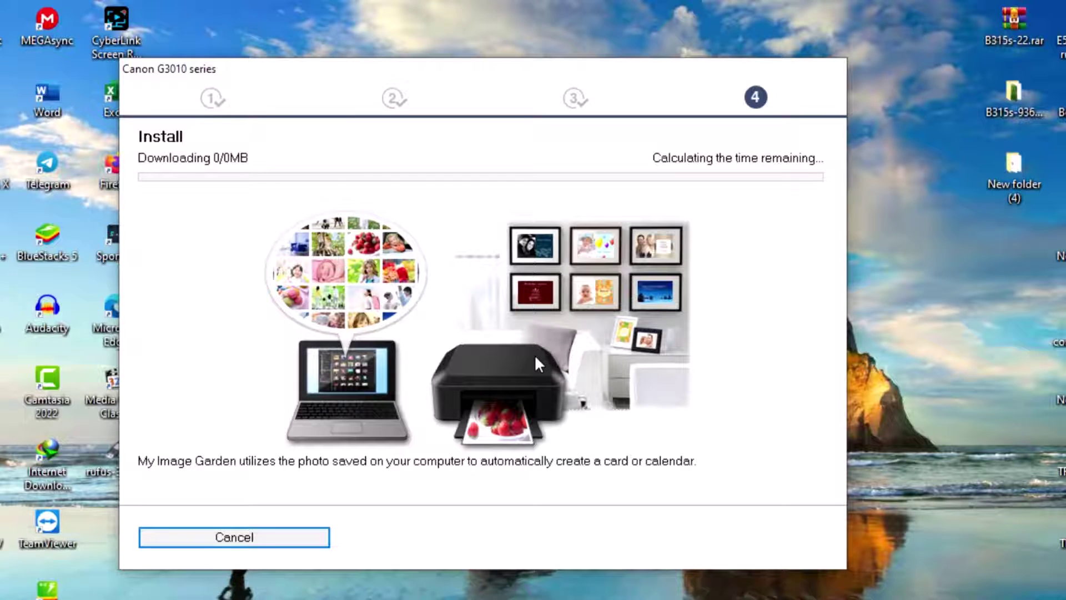